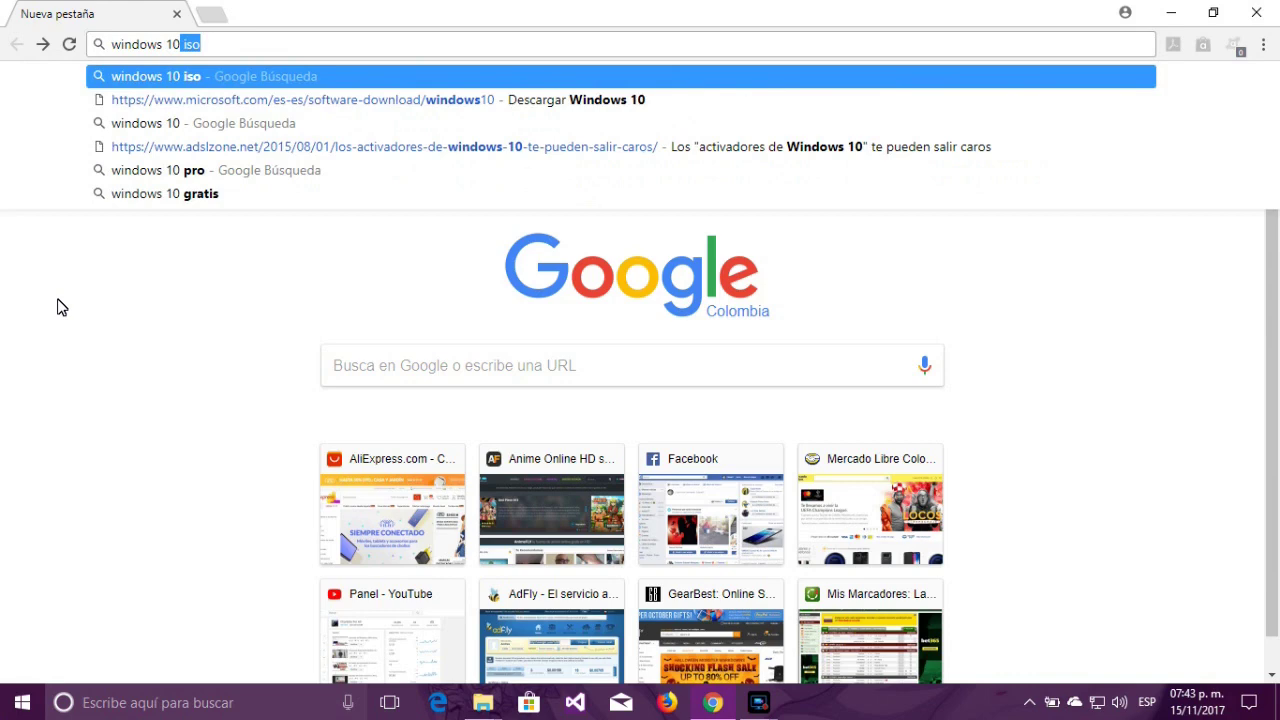
Search the web for "windows 10 iso" and open Microsoft's es-es Windows 10 download page at the media creation tool section.
{"action": "type", "text": "iso"}
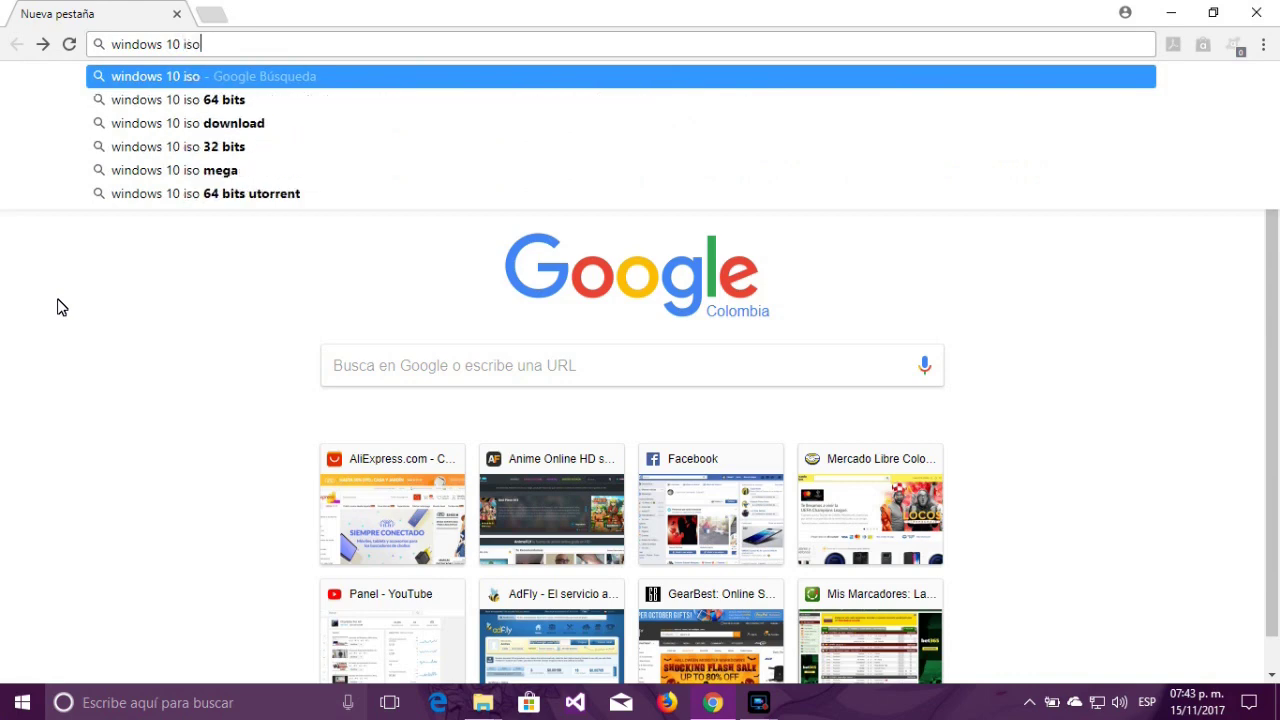
{"action": "key", "text": "Return"}
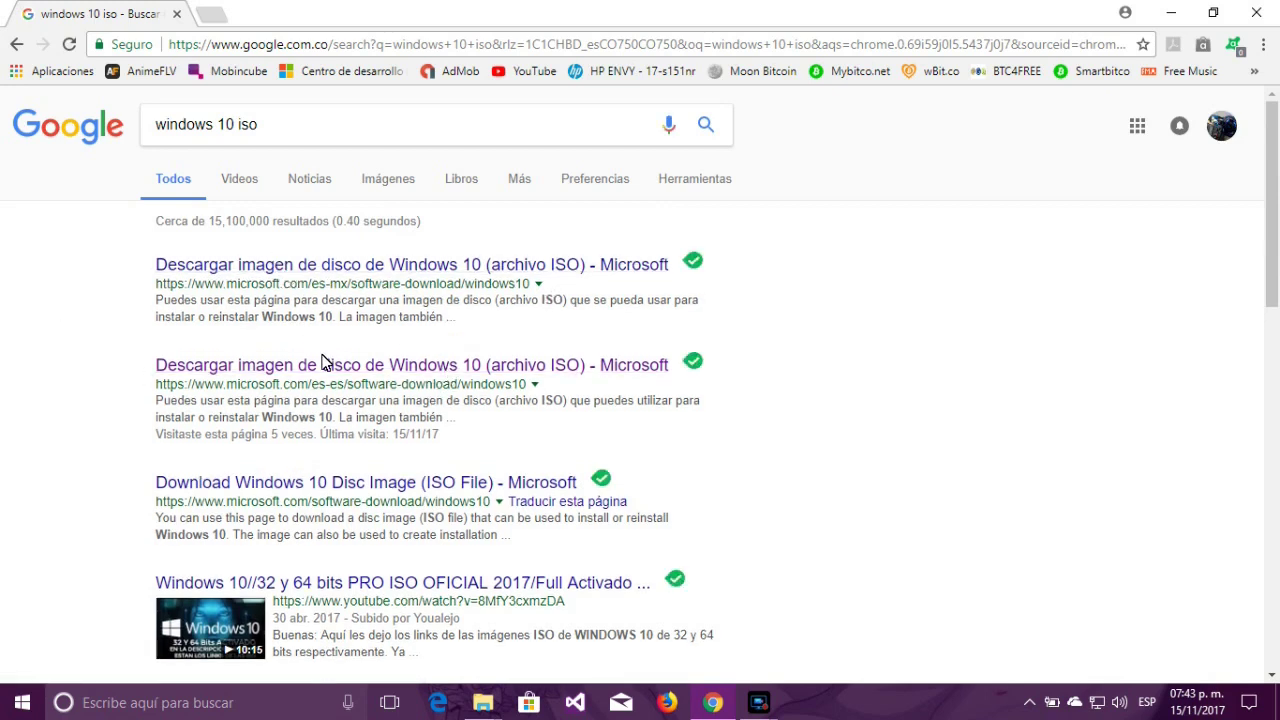
{"action": "left_click", "coordinate": [416, 372]}
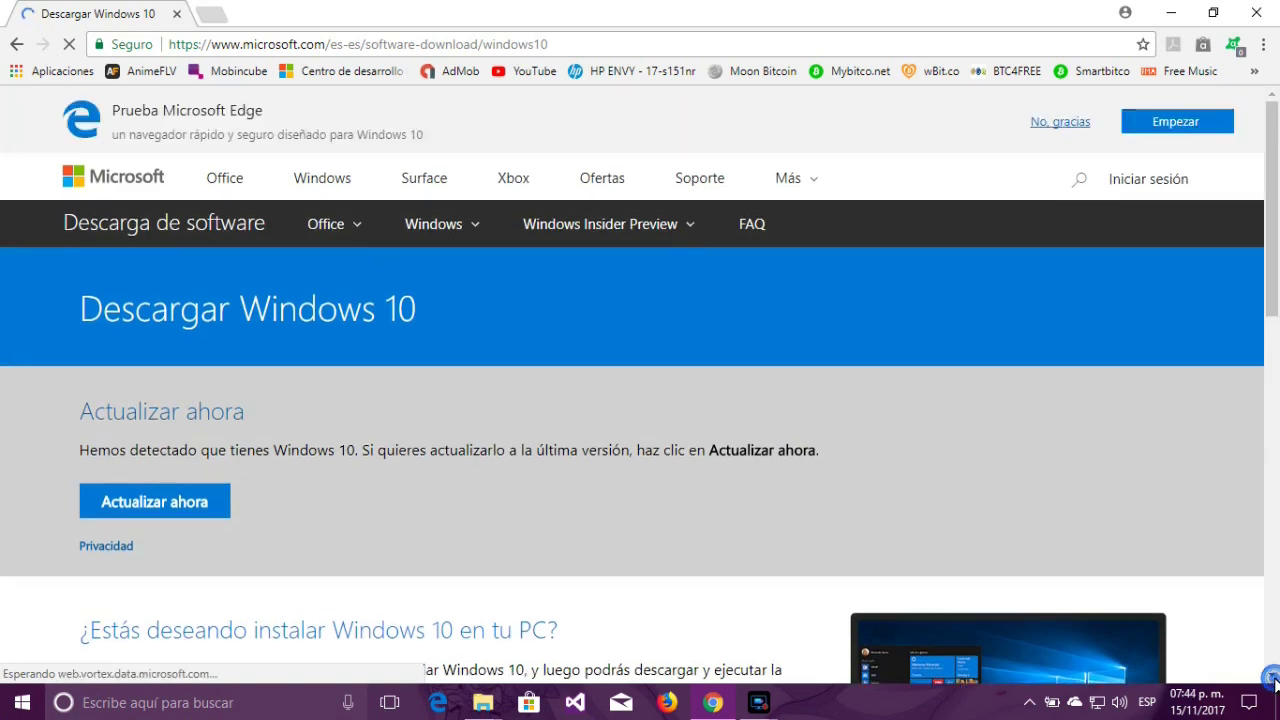
{"action": "left_click", "coordinate": [1272, 677]}
{"action": "scroll", "coordinate": [456, 614], "scroll_direction": "down", "scroll_amount": 3}
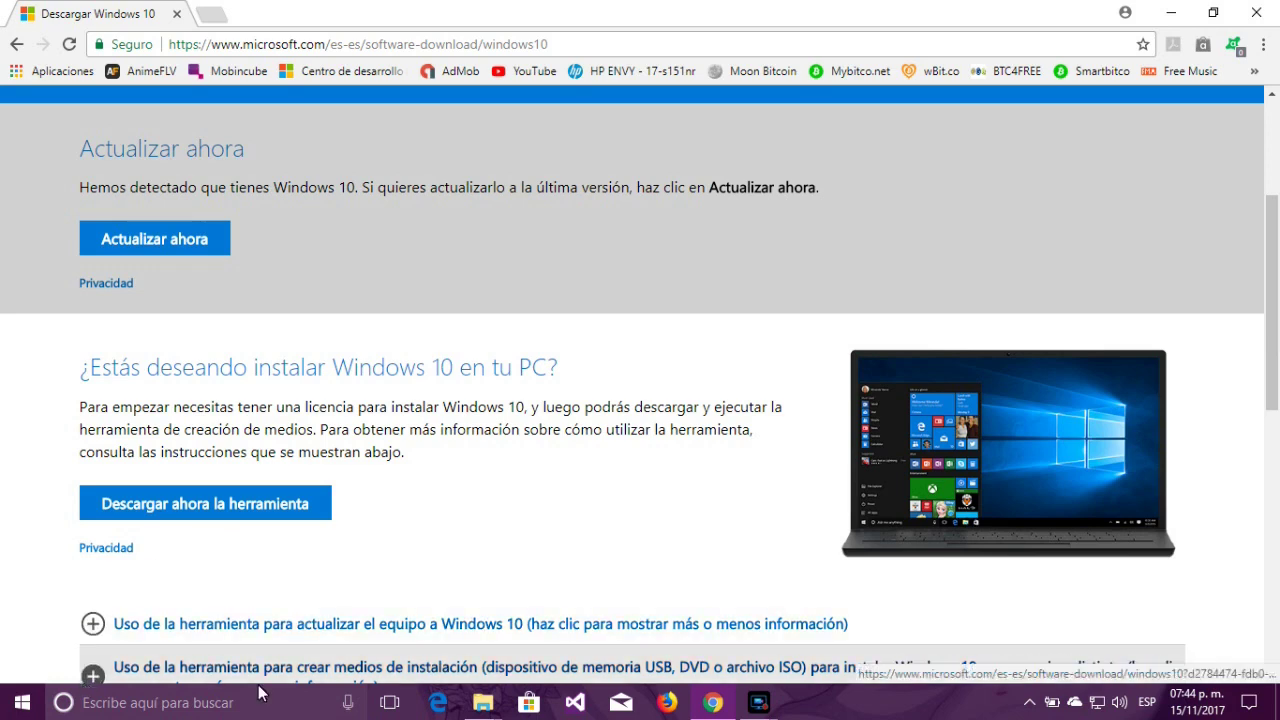
Switch to the Descargas folder in File Explorer and run MediaCreationTool as administrator.
{"action": "left_click", "coordinate": [493, 711]}
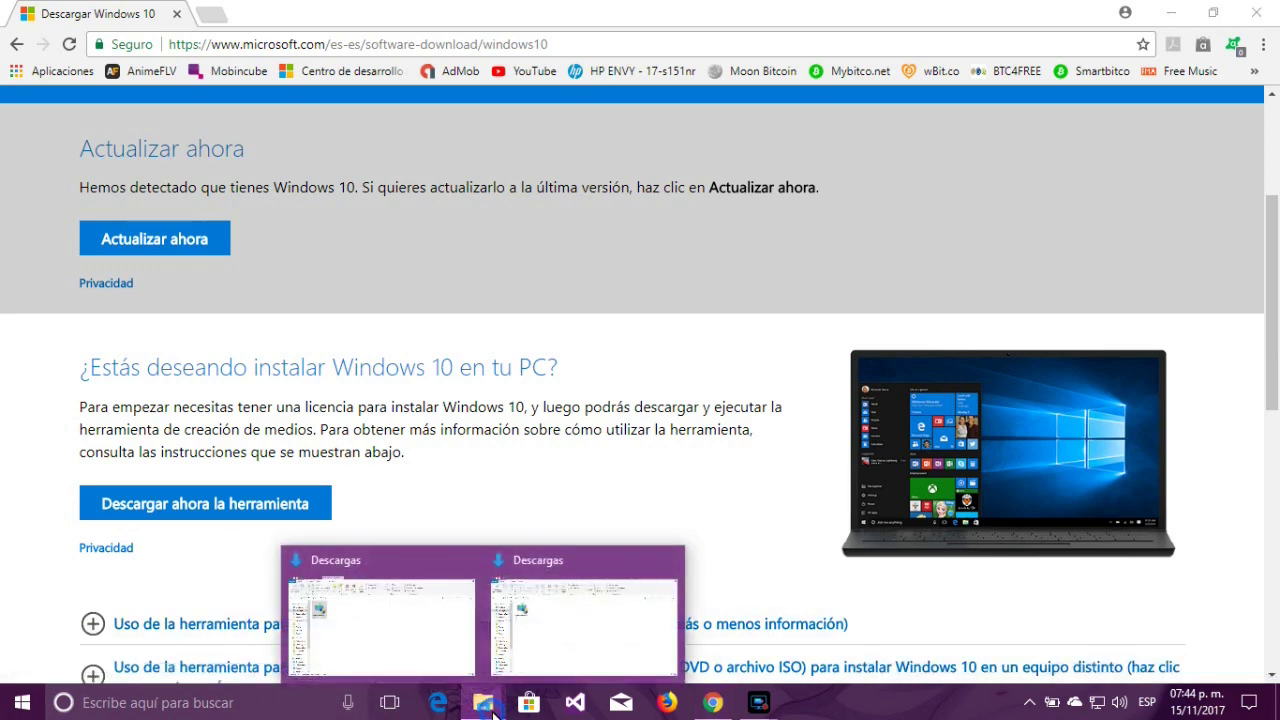
{"action": "left_click", "coordinate": [443, 634]}
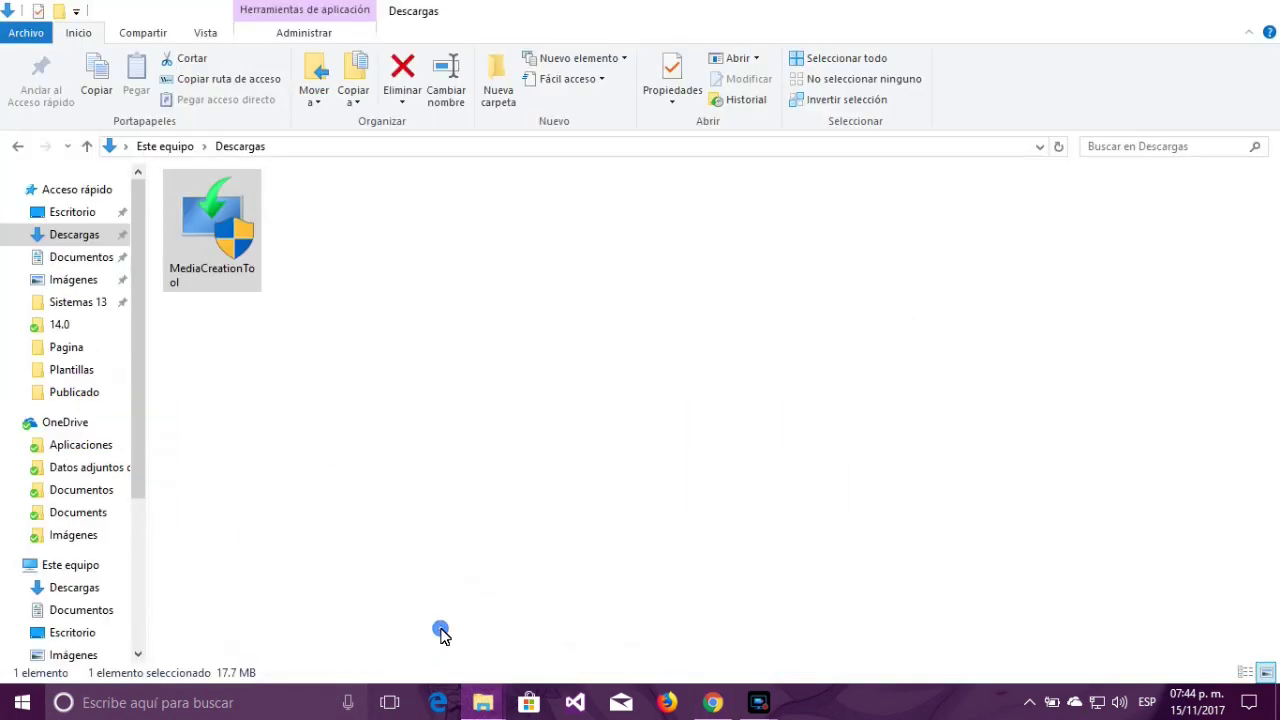
{"action": "right_click", "coordinate": [224, 245]}
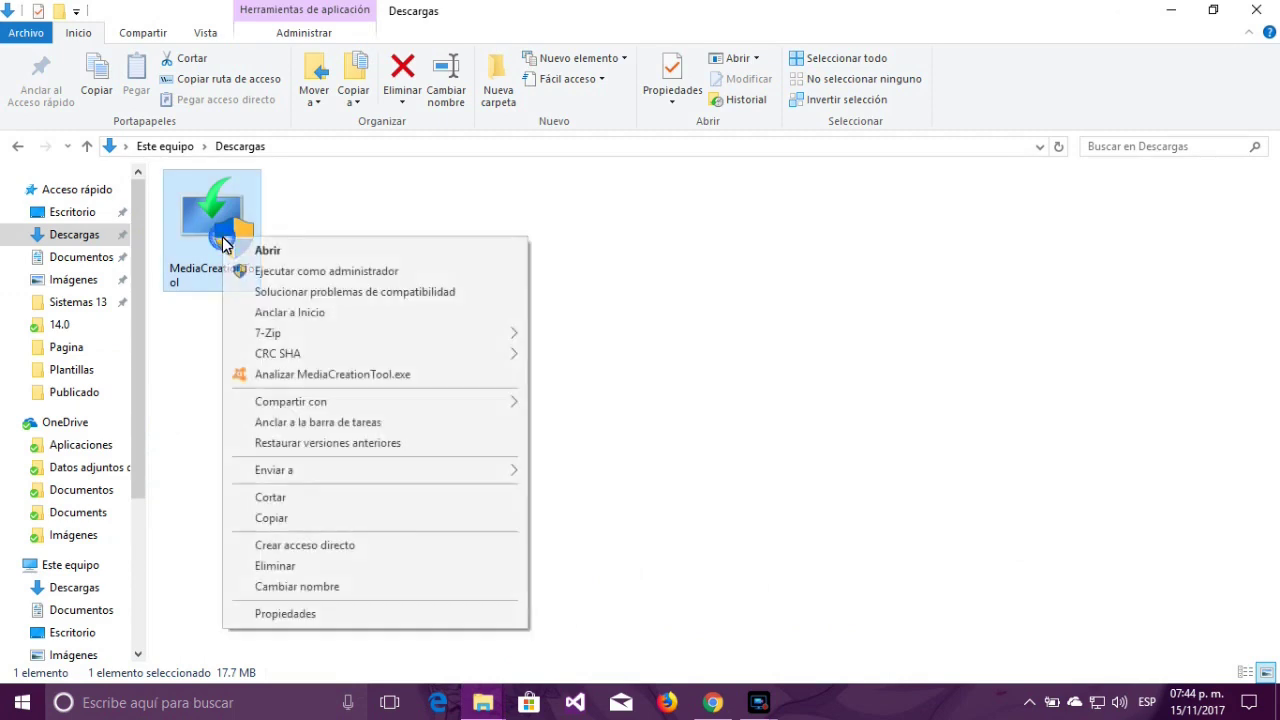
{"action": "left_click", "coordinate": [268, 282]}
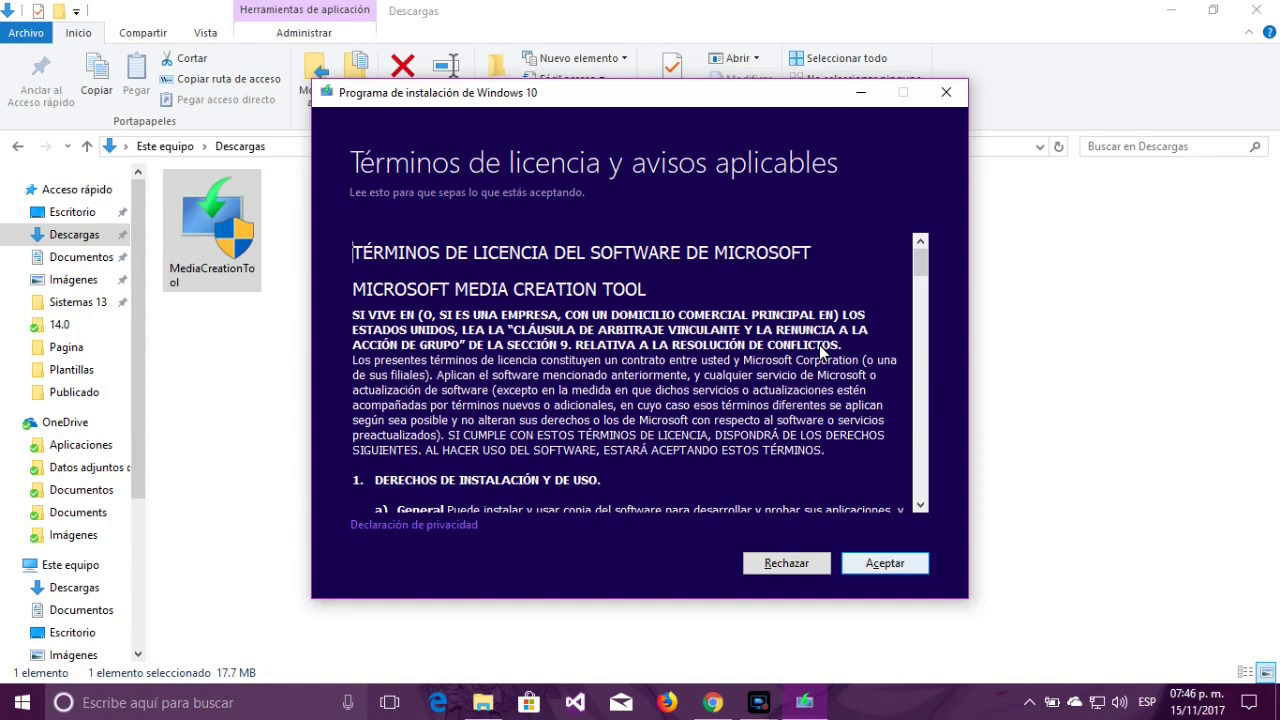
Accept the license terms and choose to create installation media (USB flash drive, DVD or ISO file) for another PC.
{"action": "key", "text": "Return"}
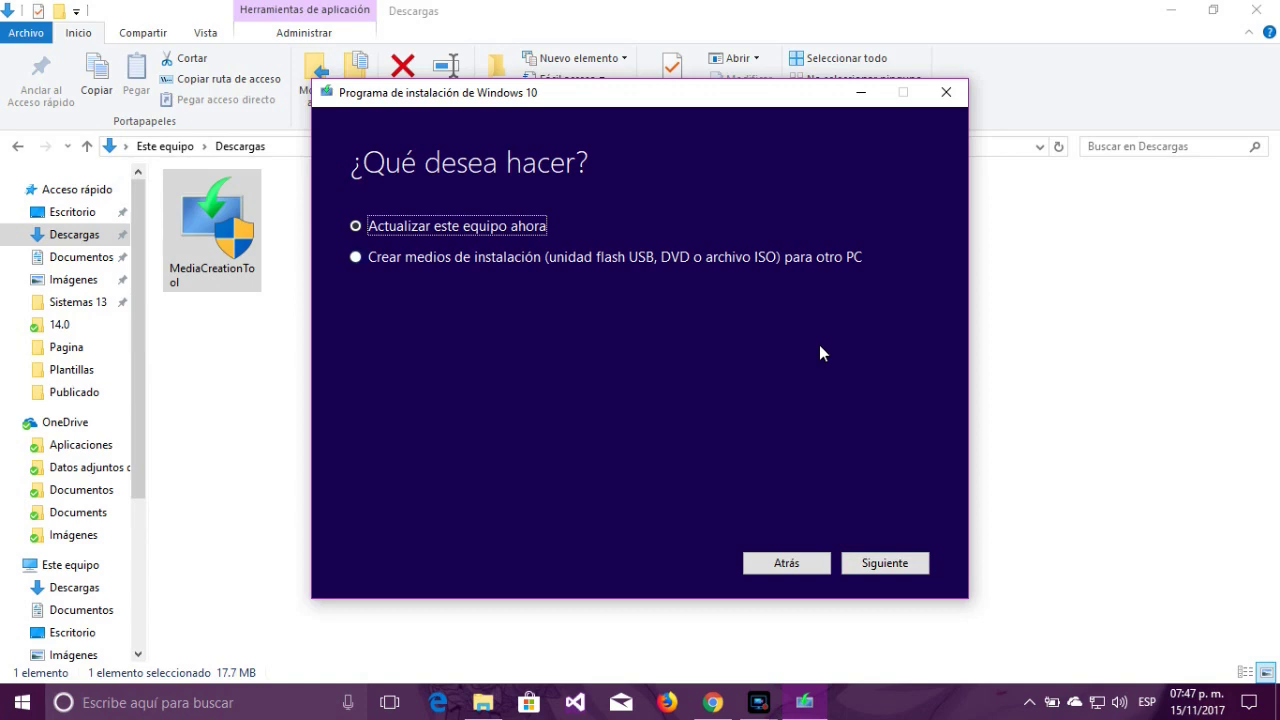
{"action": "key", "text": "Down"}
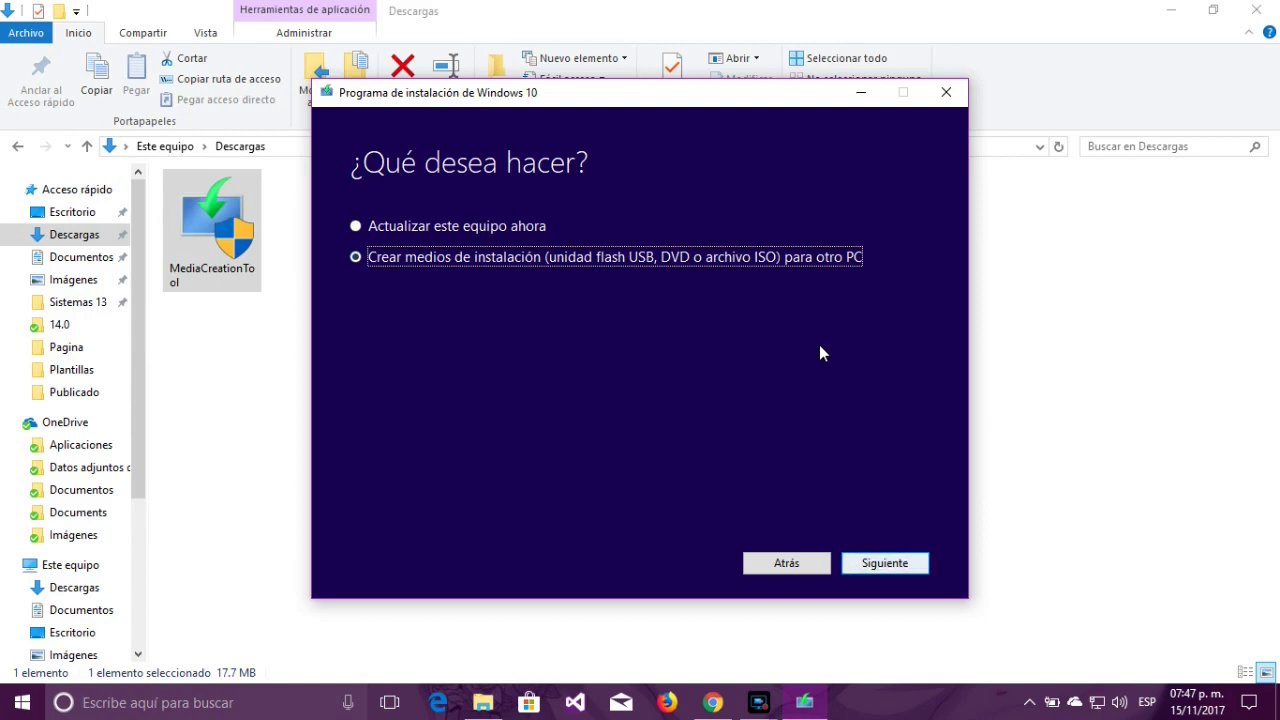
{"action": "key", "text": "Return"}
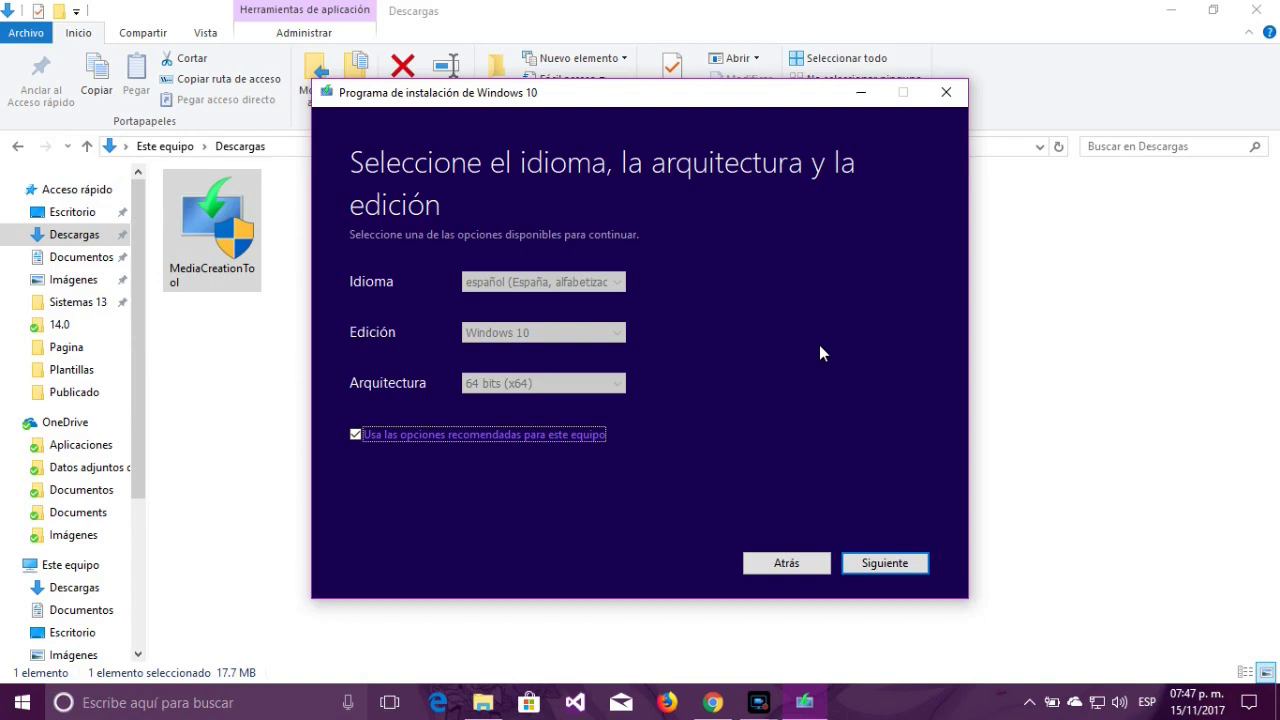
Turn off the recommended options for this PC and check the available languages and editions, keeping español (España) and Windows 10.
{"action": "key", "text": "space"}
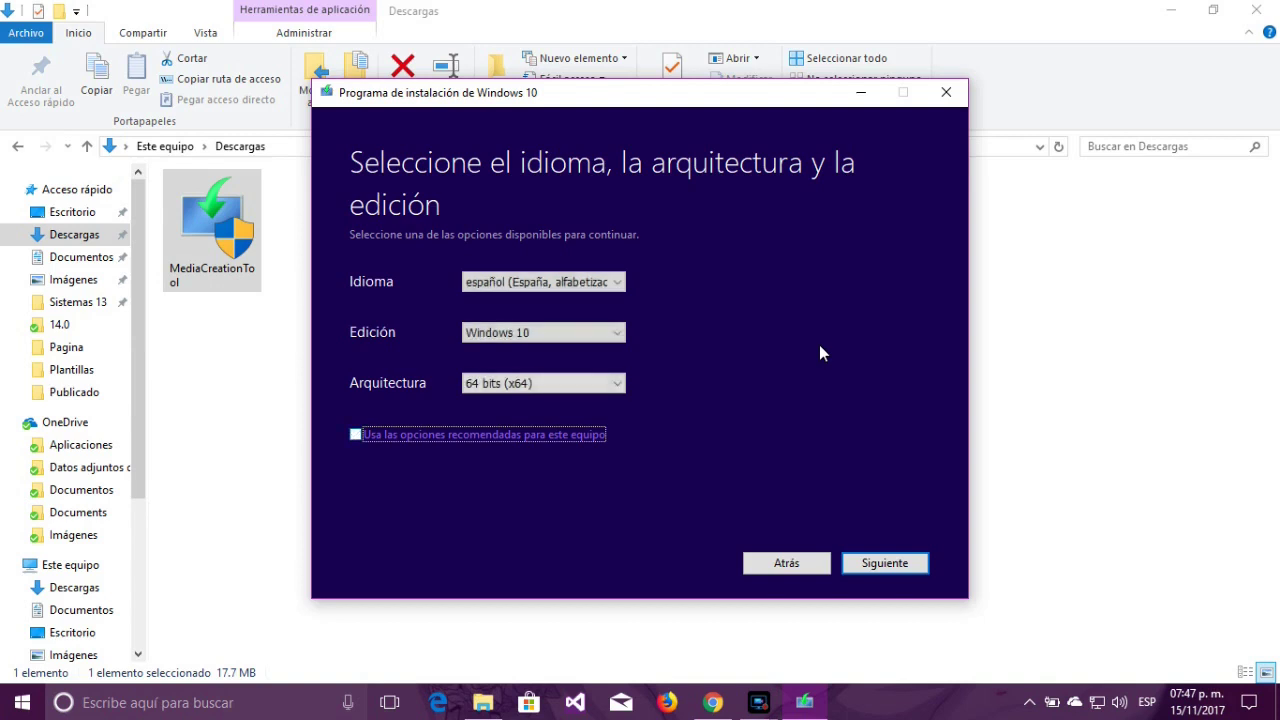
{"action": "key", "text": "shift+Tab"}
{"action": "key", "text": "shift+Tab"}
{"action": "key", "text": "shift+Tab"}
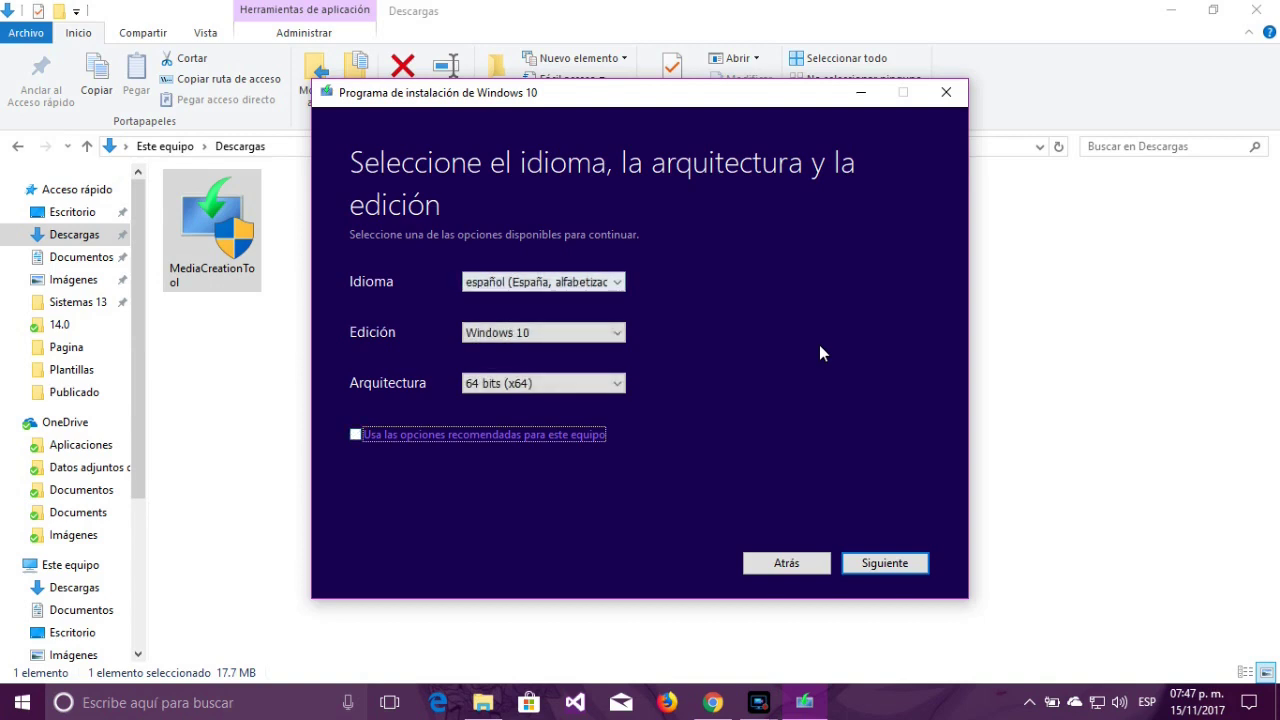
{"action": "key", "text": "alt+Down"}
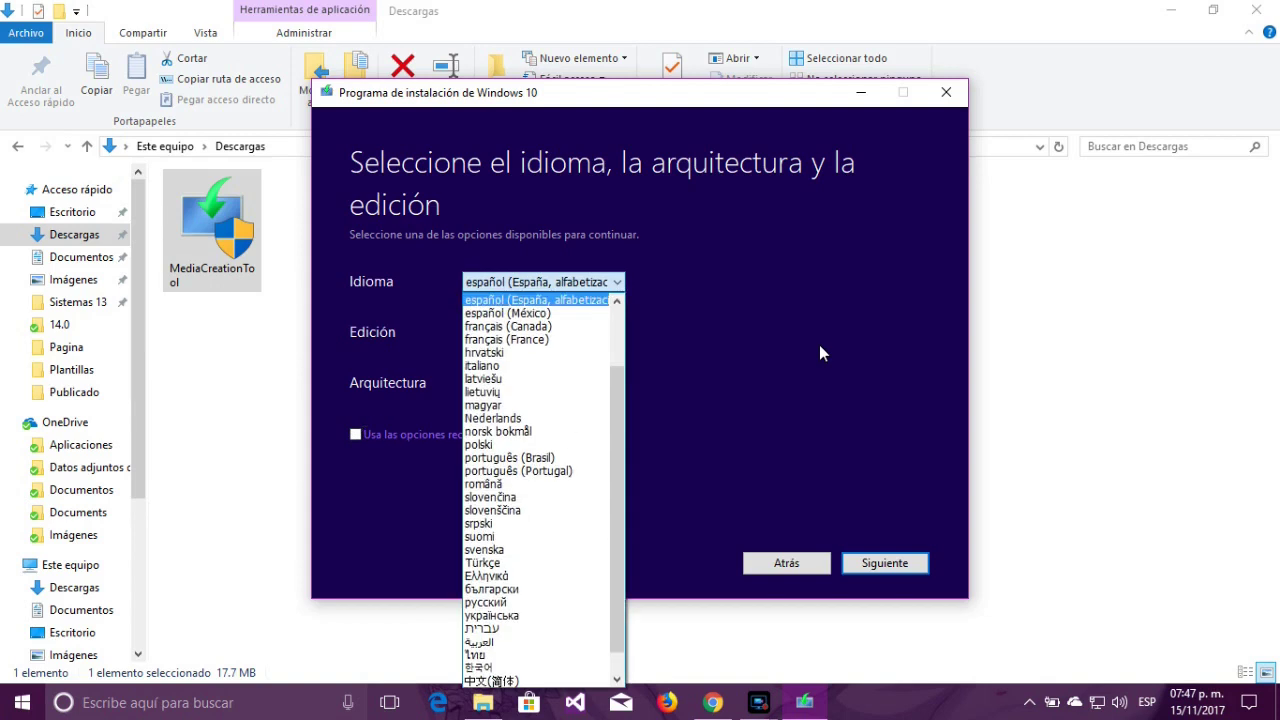
{"action": "key", "text": "Escape"}
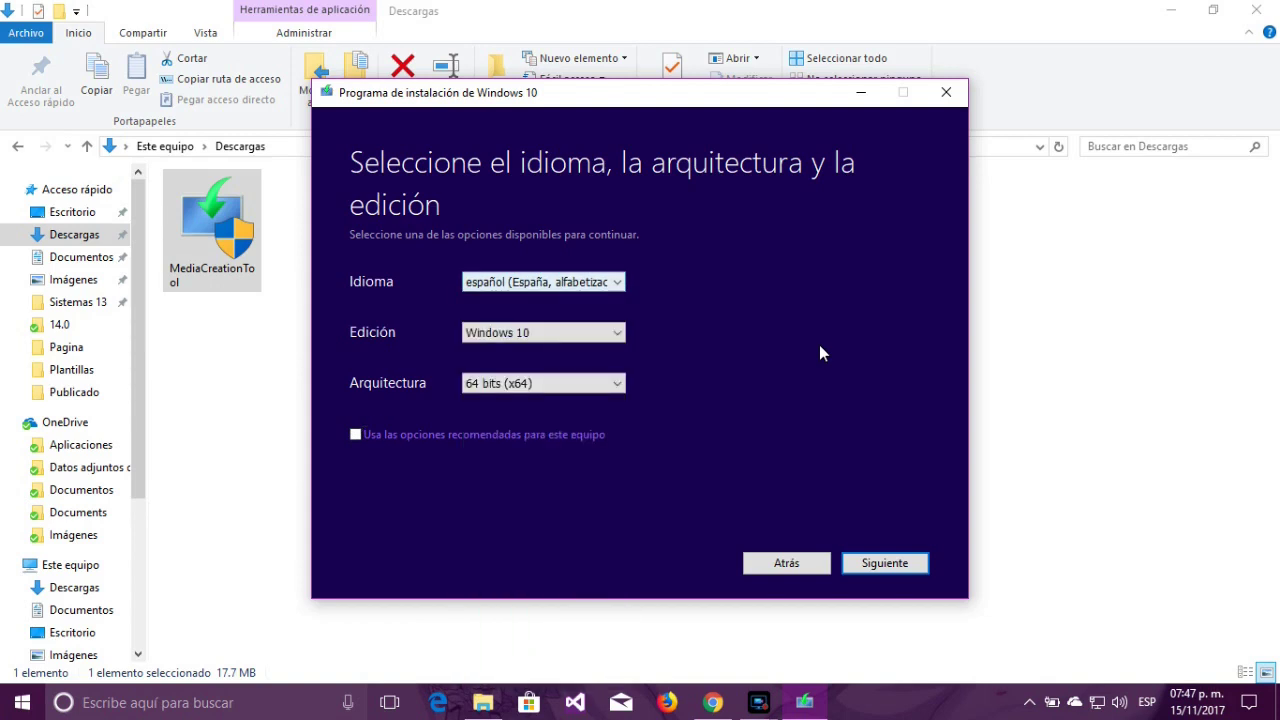
{"action": "key", "text": "Tab"}
{"action": "key", "text": "alt+Down"}
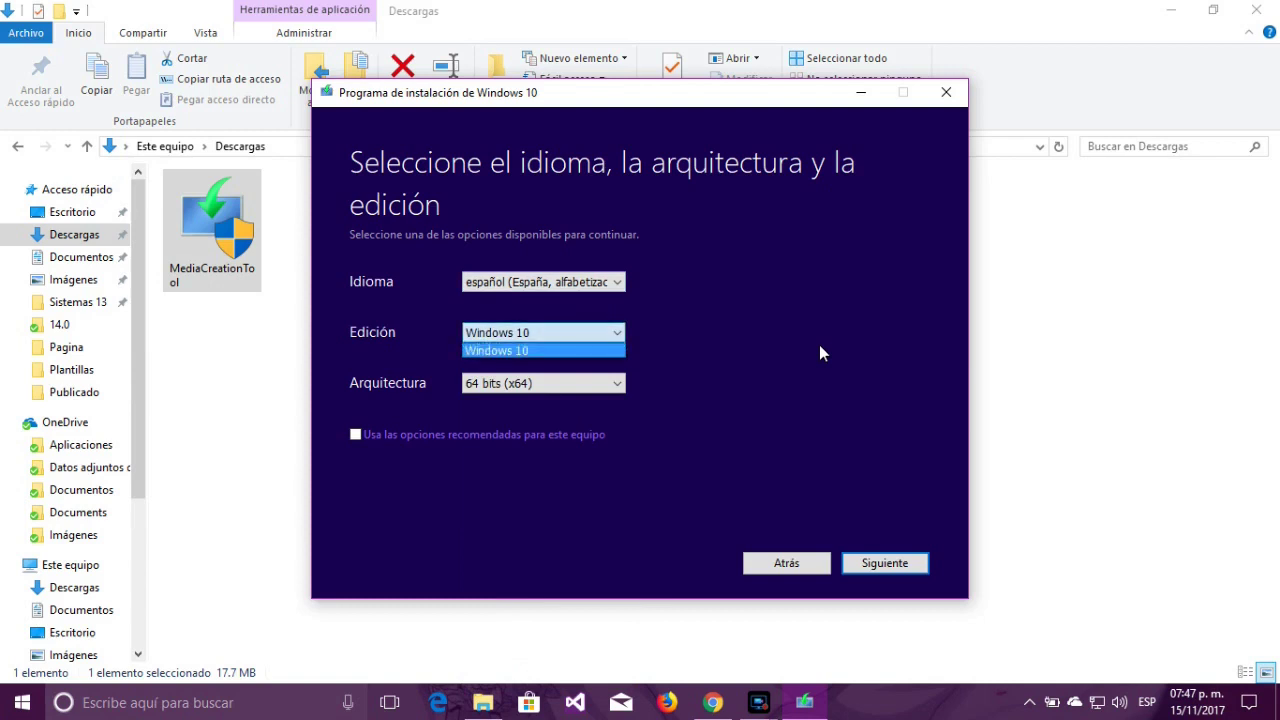
{"action": "key", "text": "Escape"}
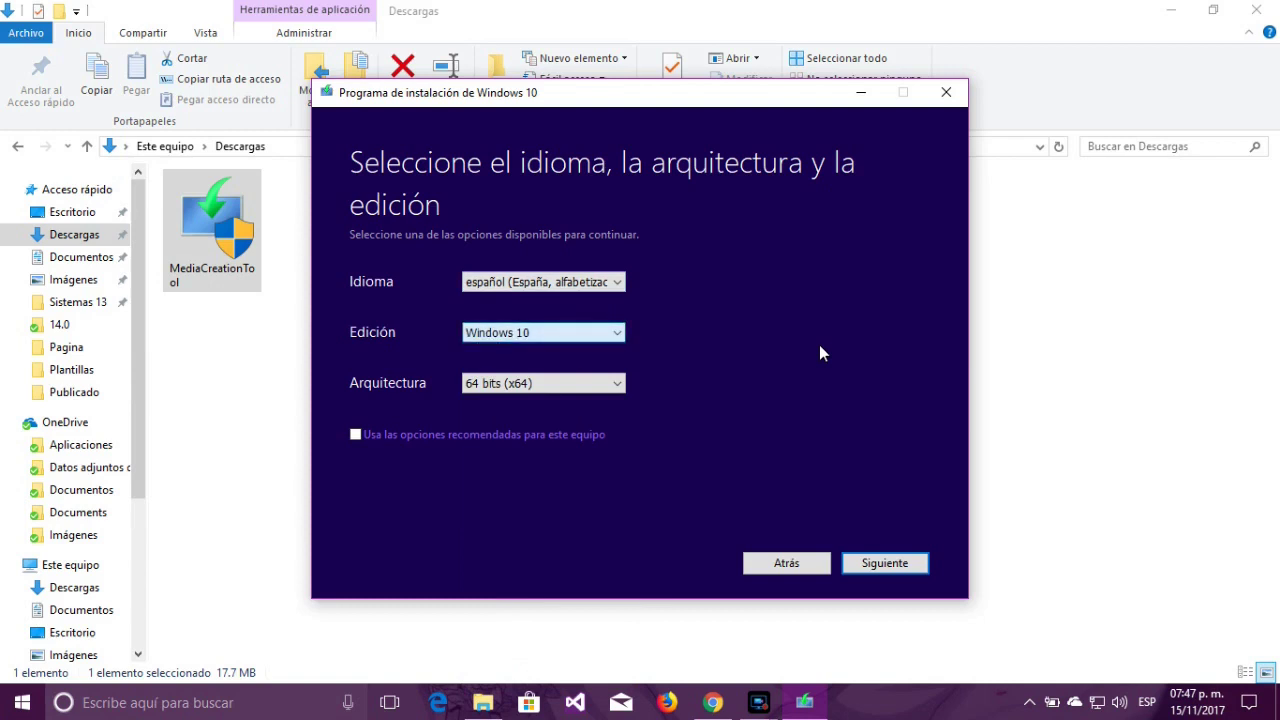
Choose the 64 bits (x64) architecture and continue to the choice of medium.
{"action": "key", "text": "Tab"}
{"action": "key", "text": "alt+Down"}
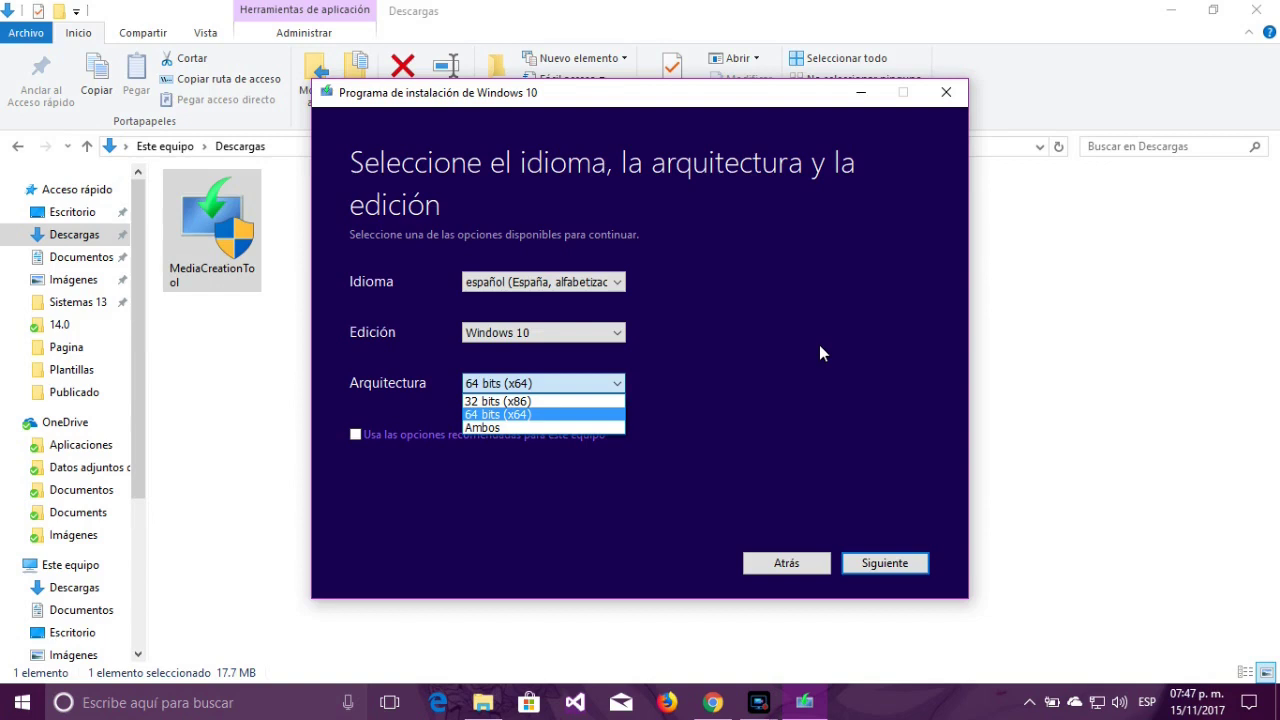
{"action": "key", "text": "Down"}
{"action": "key", "text": "Up"}
{"action": "key", "text": "Return"}
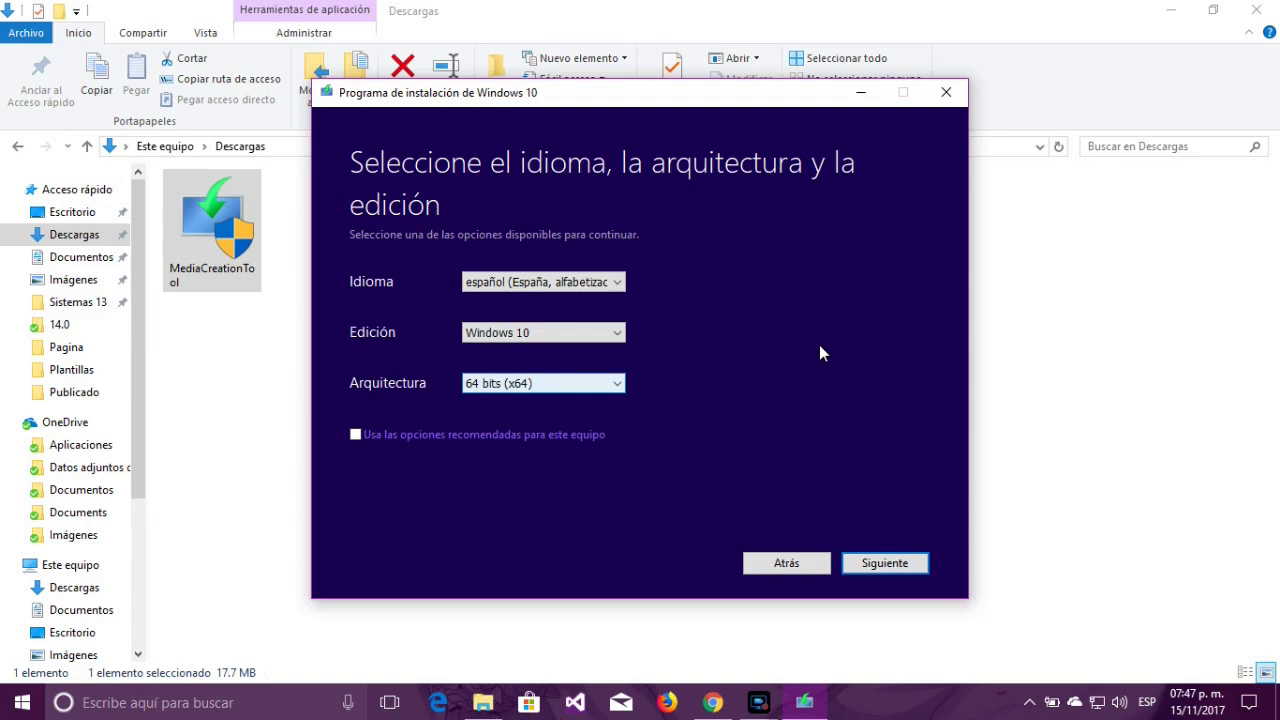
{"action": "key", "text": "Tab"}
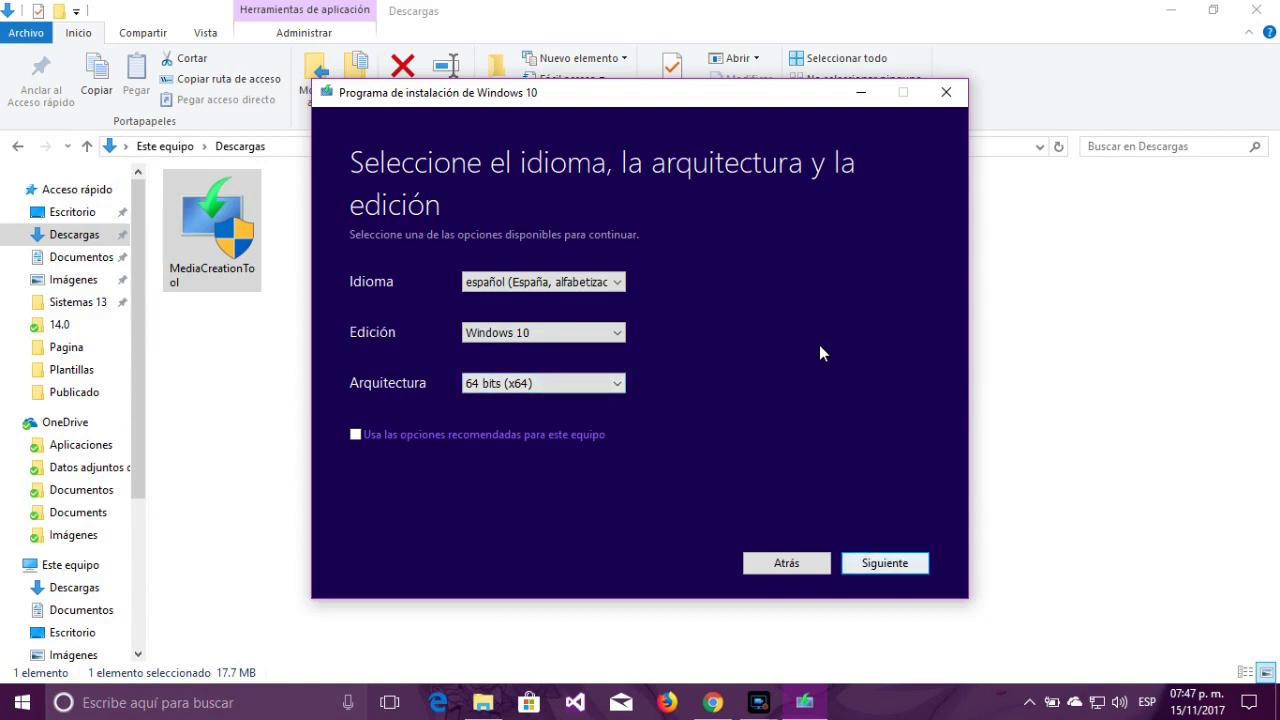
{"action": "key", "text": "Return"}
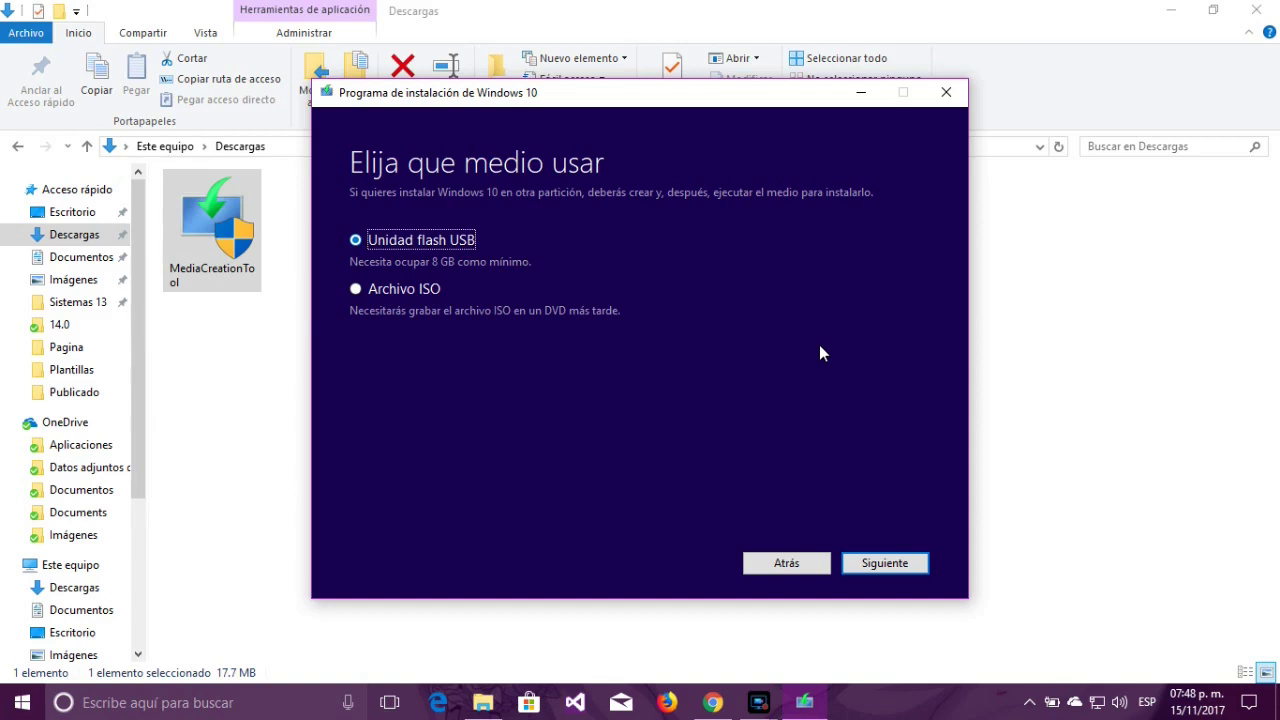
Choose a USB flash drive as the medium, check the drives in Este equipo, and start creating the media on D: (ESD-USB).
{"action": "key", "text": "Return"}
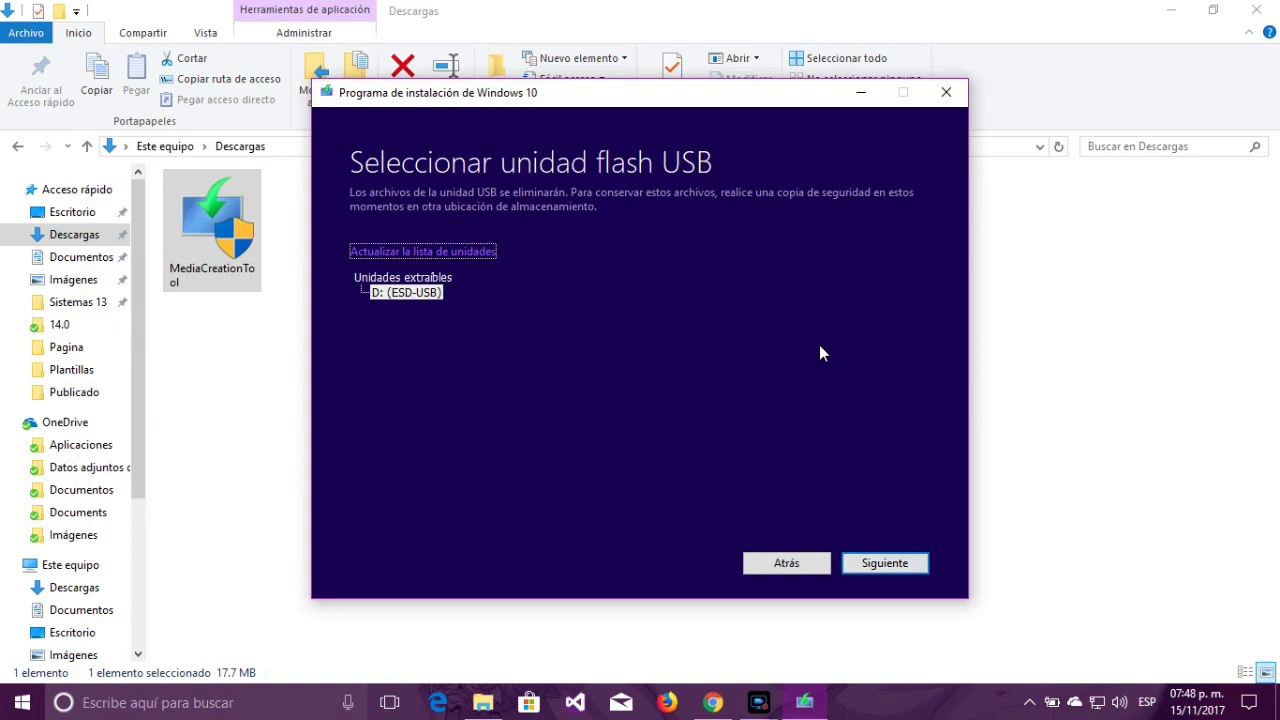
{"action": "key", "text": "Tab"}
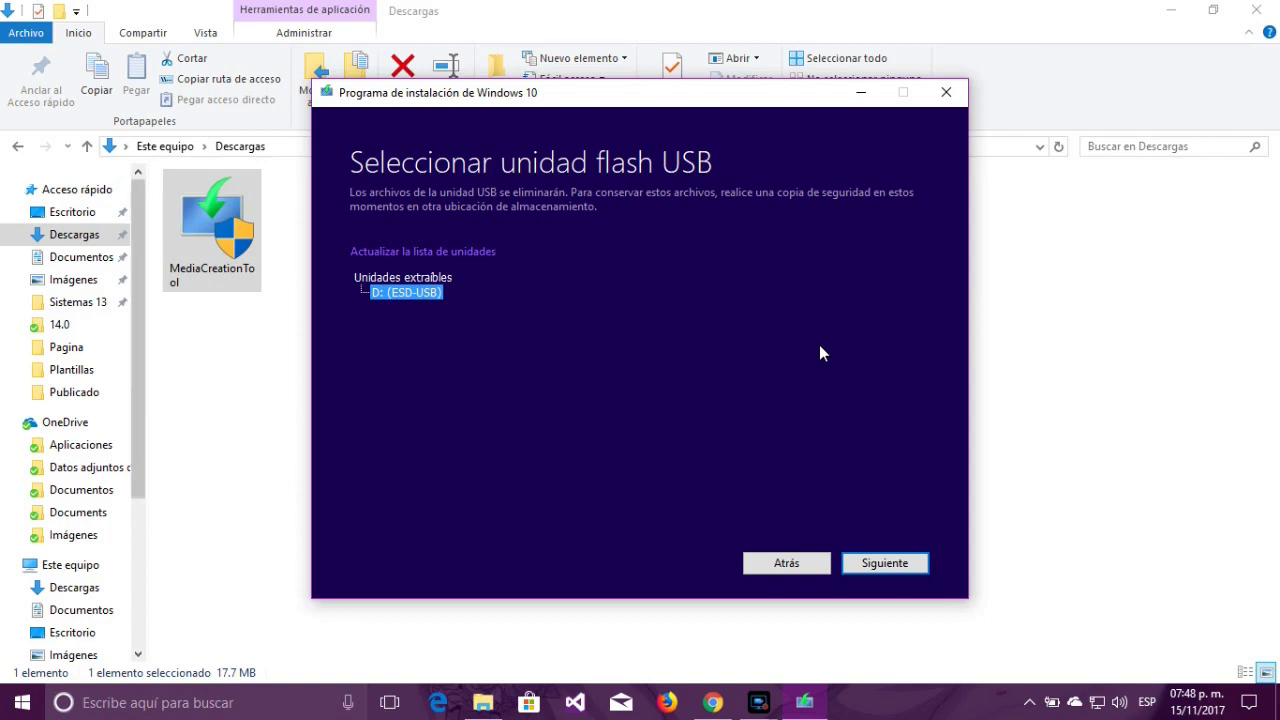
{"action": "left_click", "coordinate": [139, 645]}
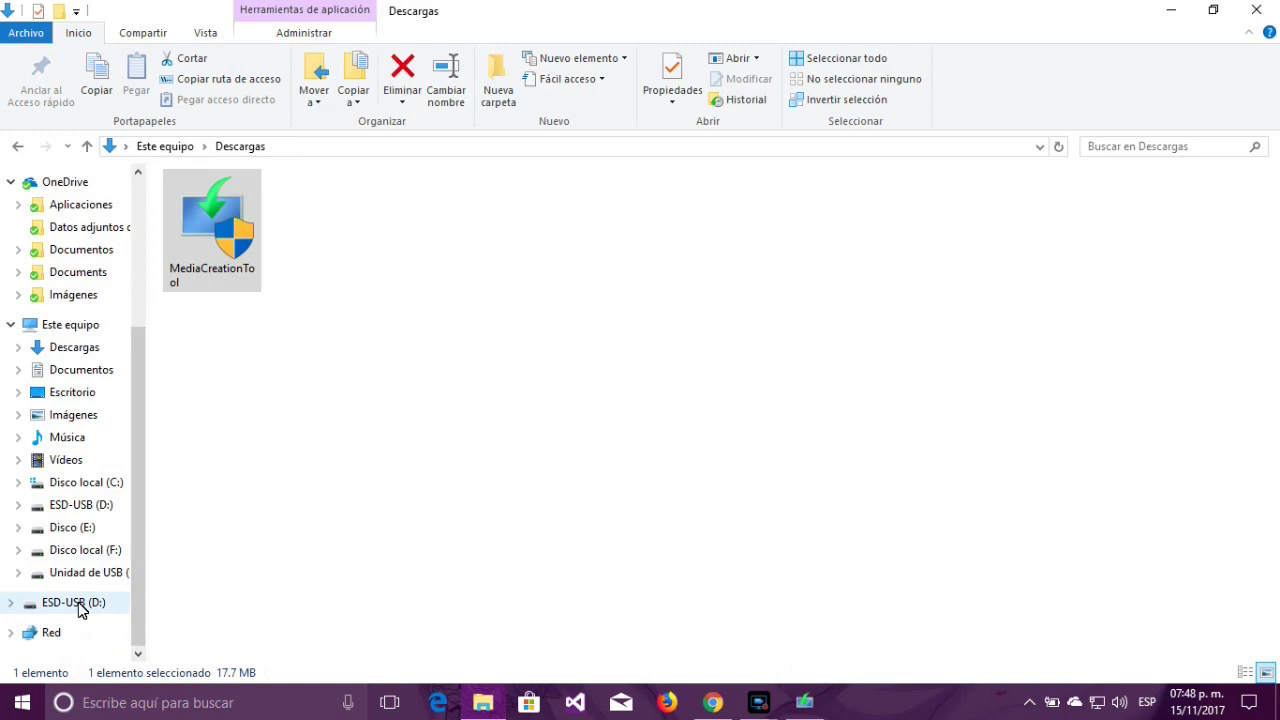
{"action": "left_click", "coordinate": [55, 329]}
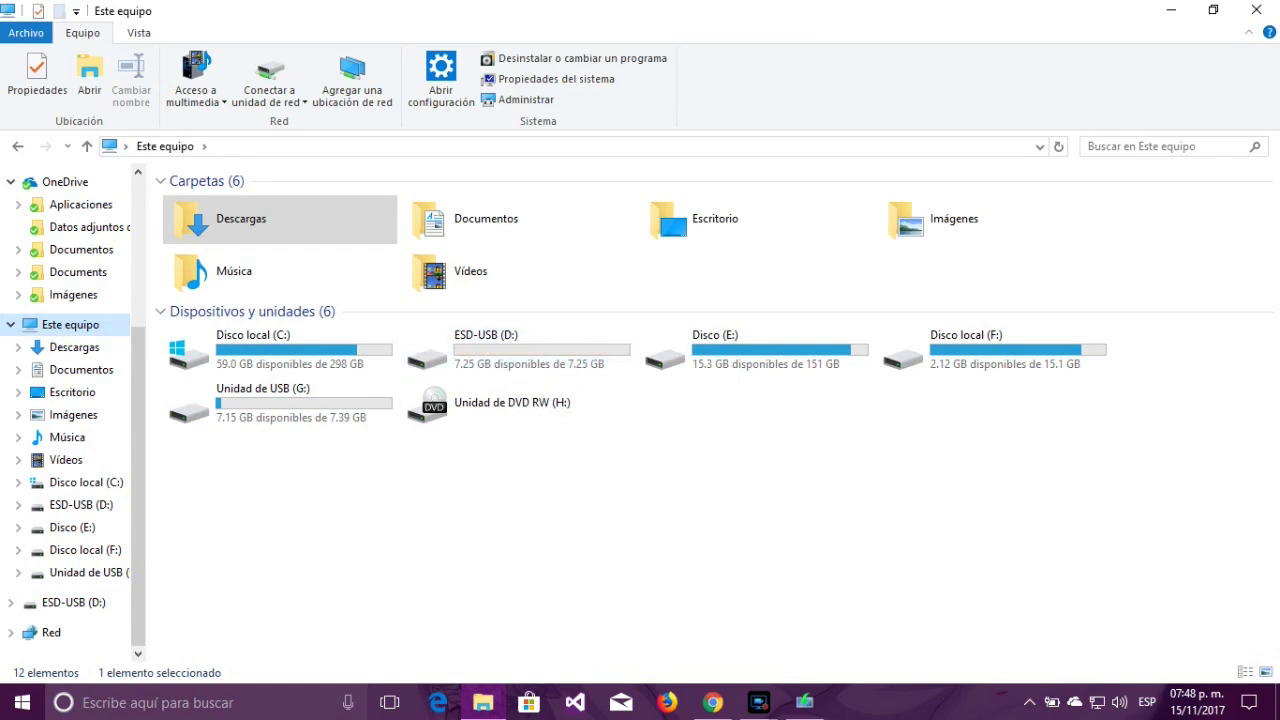
{"action": "left_click", "coordinate": [804, 703]}
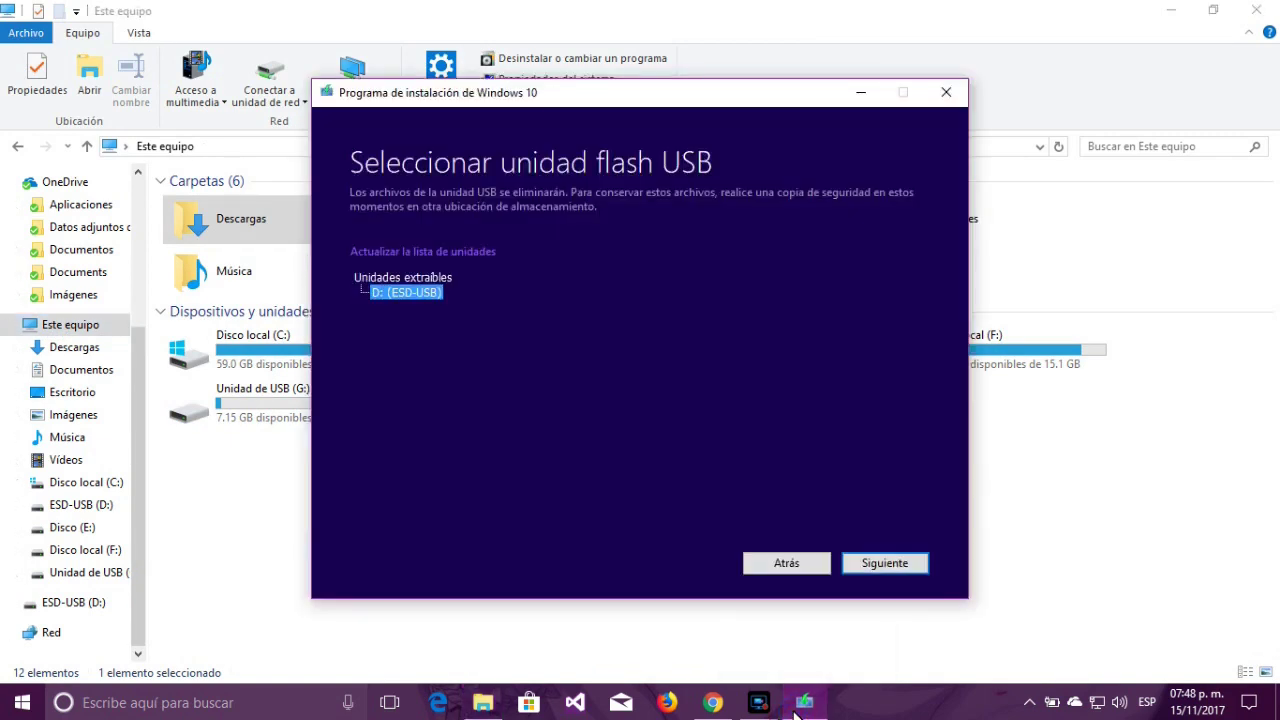
{"action": "key", "text": "Return"}
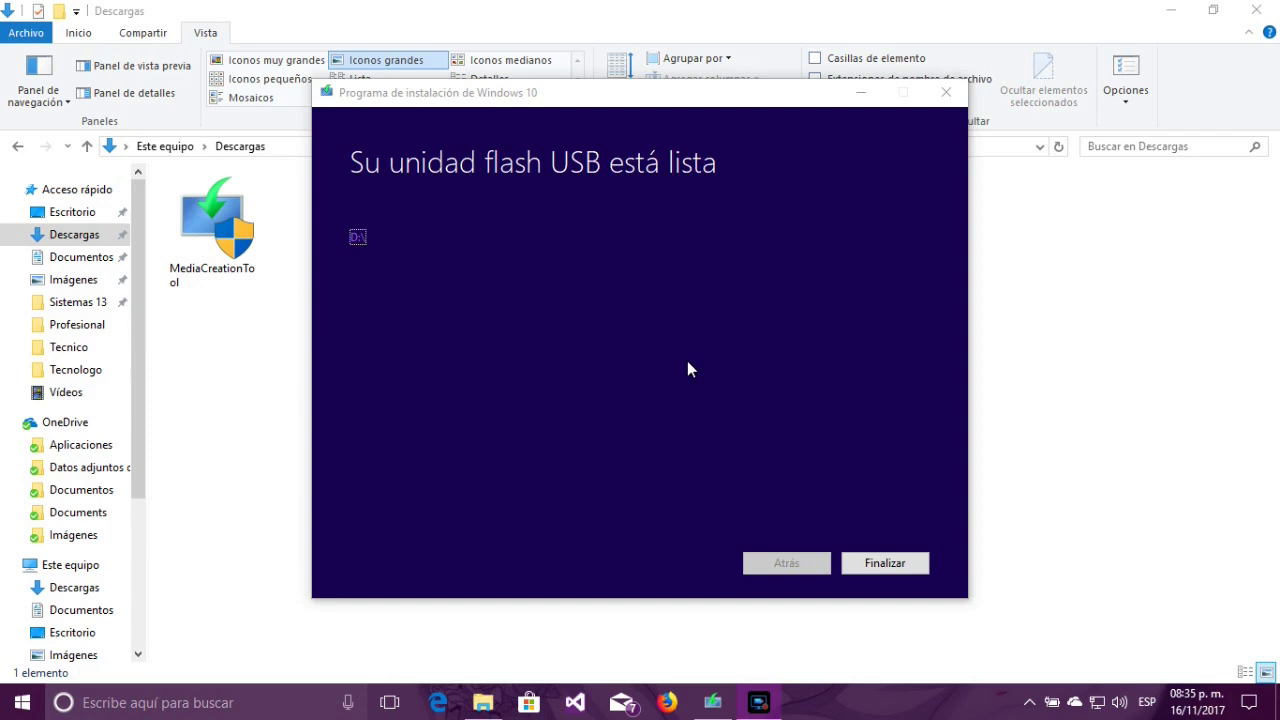
Finish the Windows 10 setup wizard and open Unidad USB (D:) from Este equipo to examine its installation files.
{"action": "left_click", "coordinate": [870, 566]}
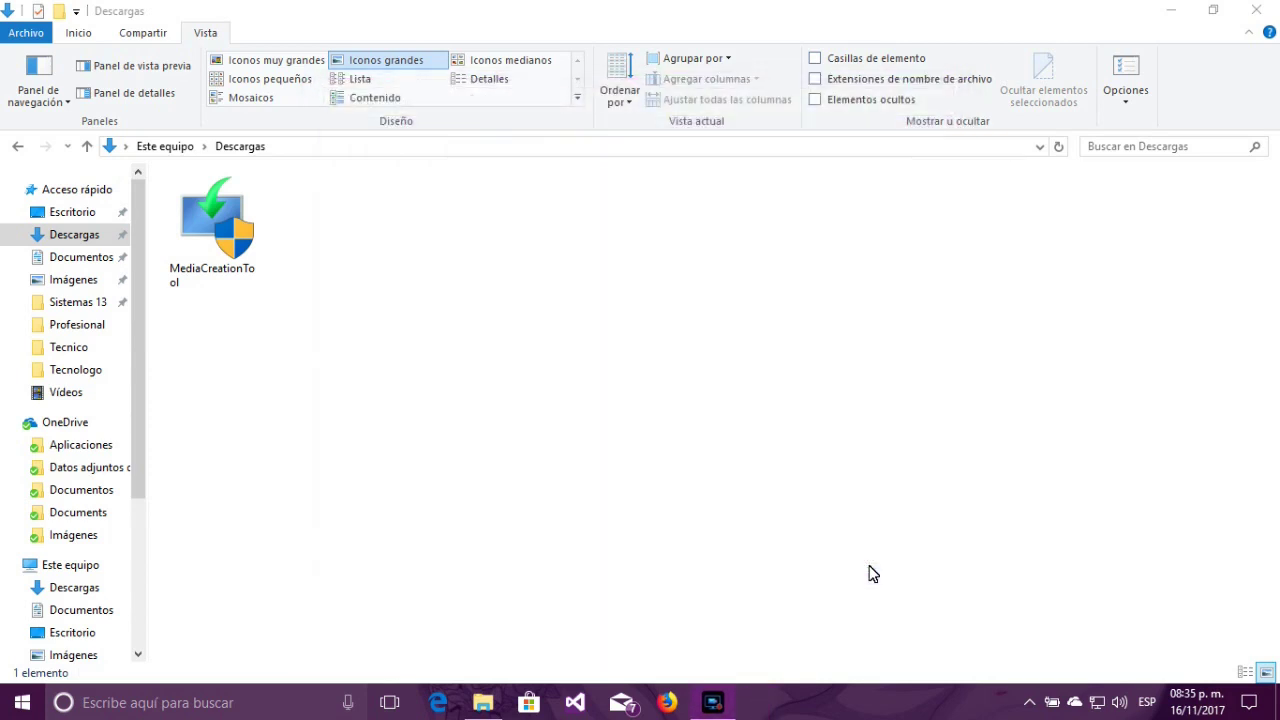
{"action": "left_click", "coordinate": [80, 566]}
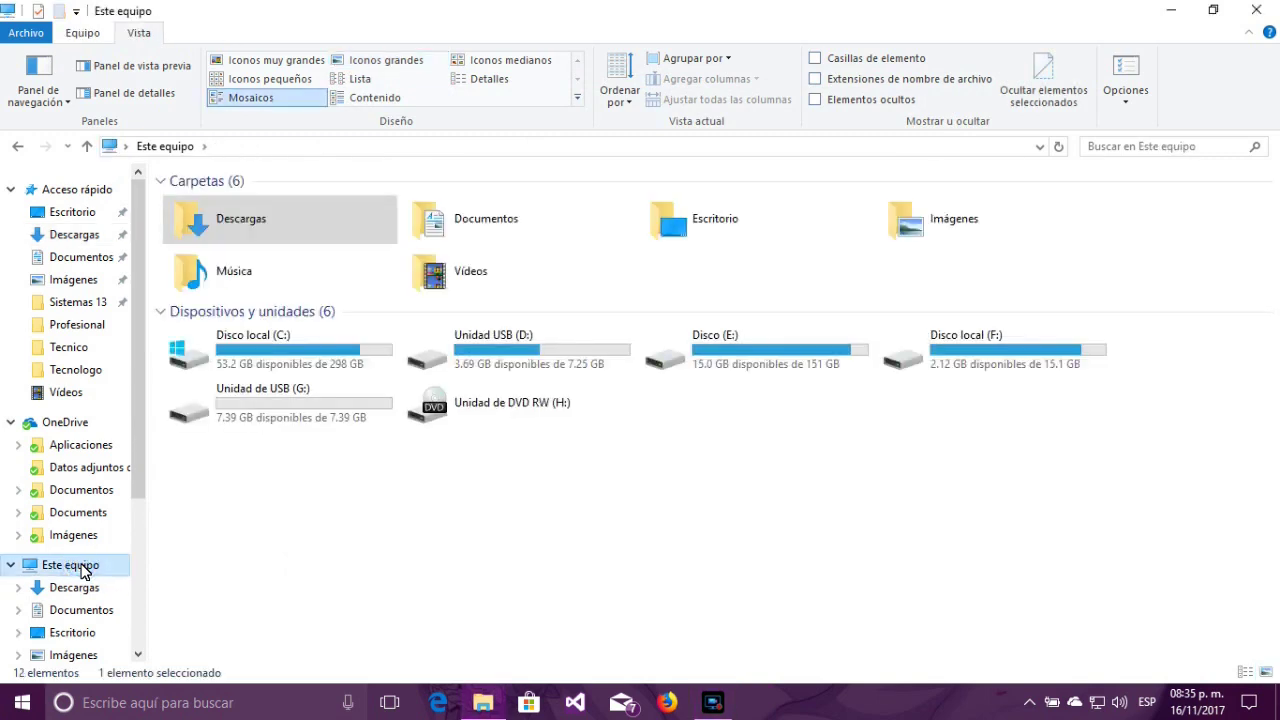
{"action": "left_click", "coordinate": [503, 352]}
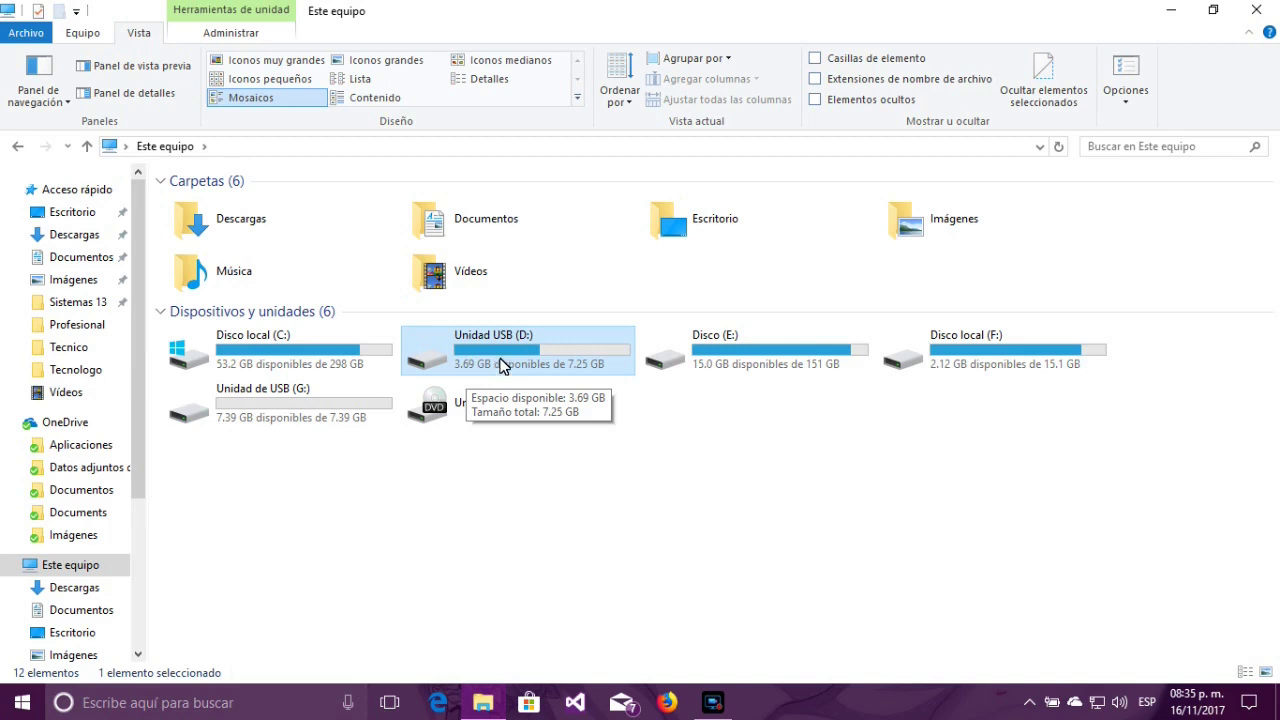
{"action": "double_click", "coordinate": [502, 366]}
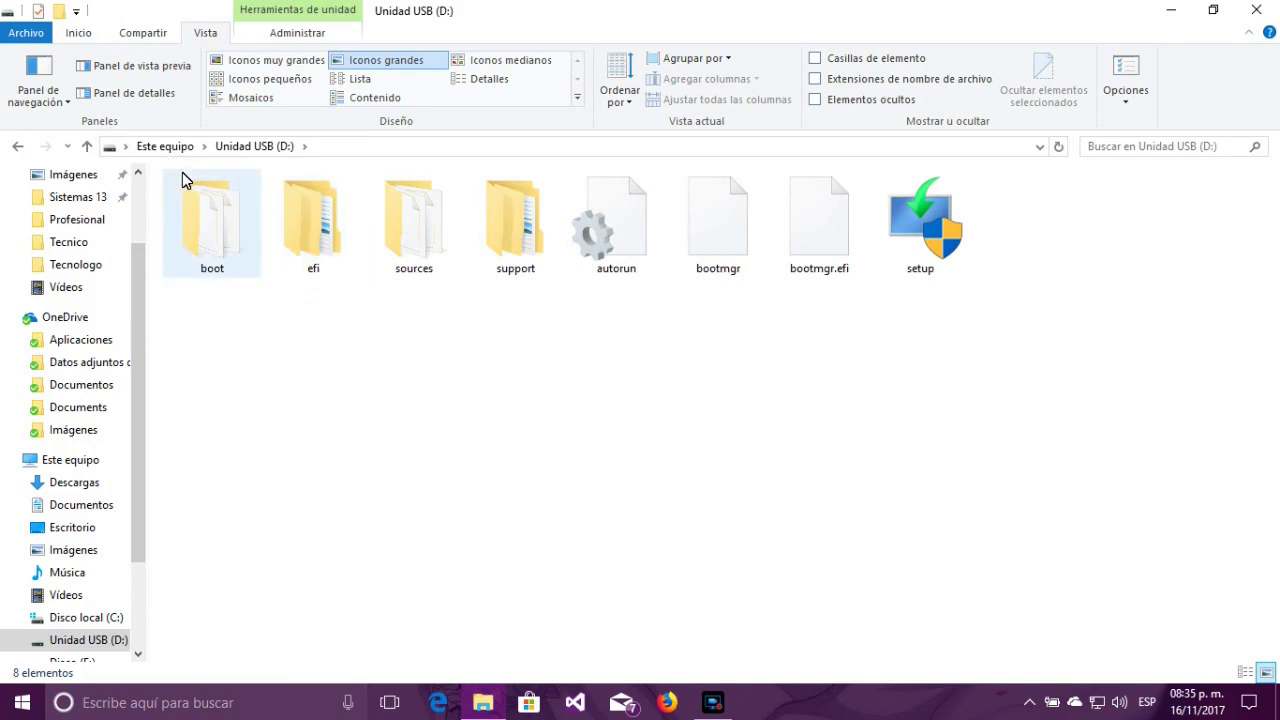
{"action": "mouse_move", "coordinate": [182, 172]}
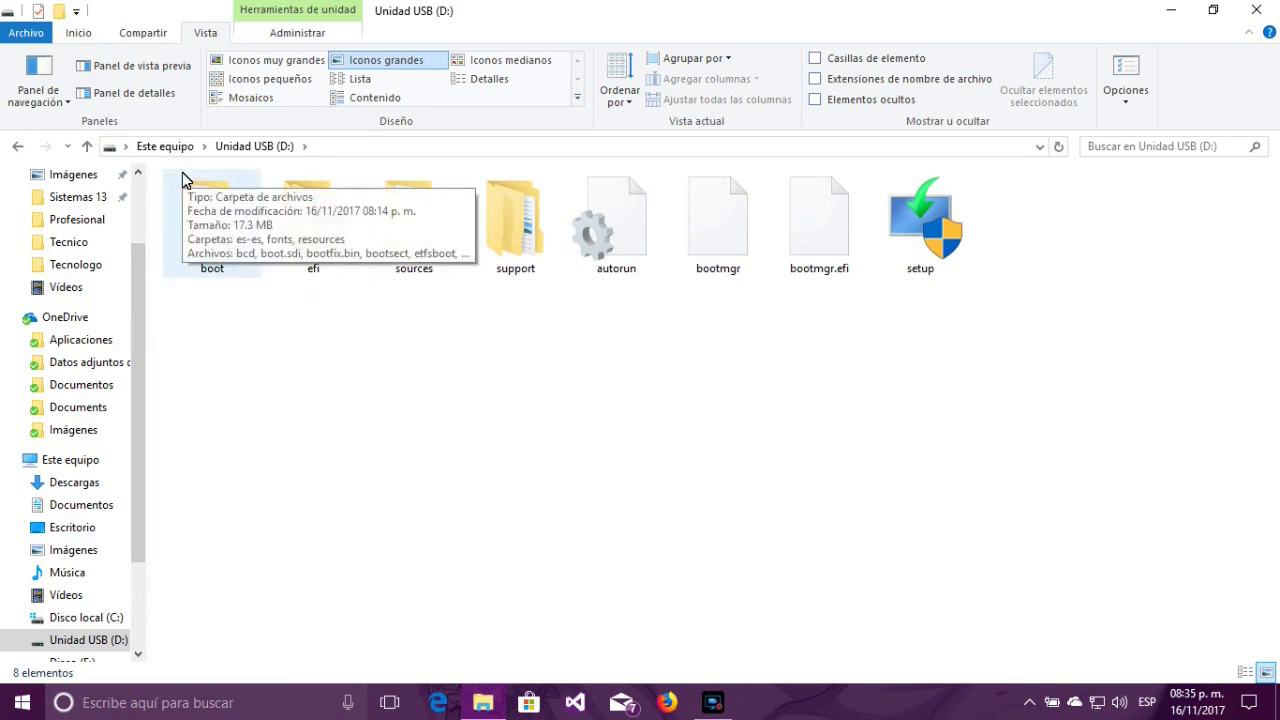